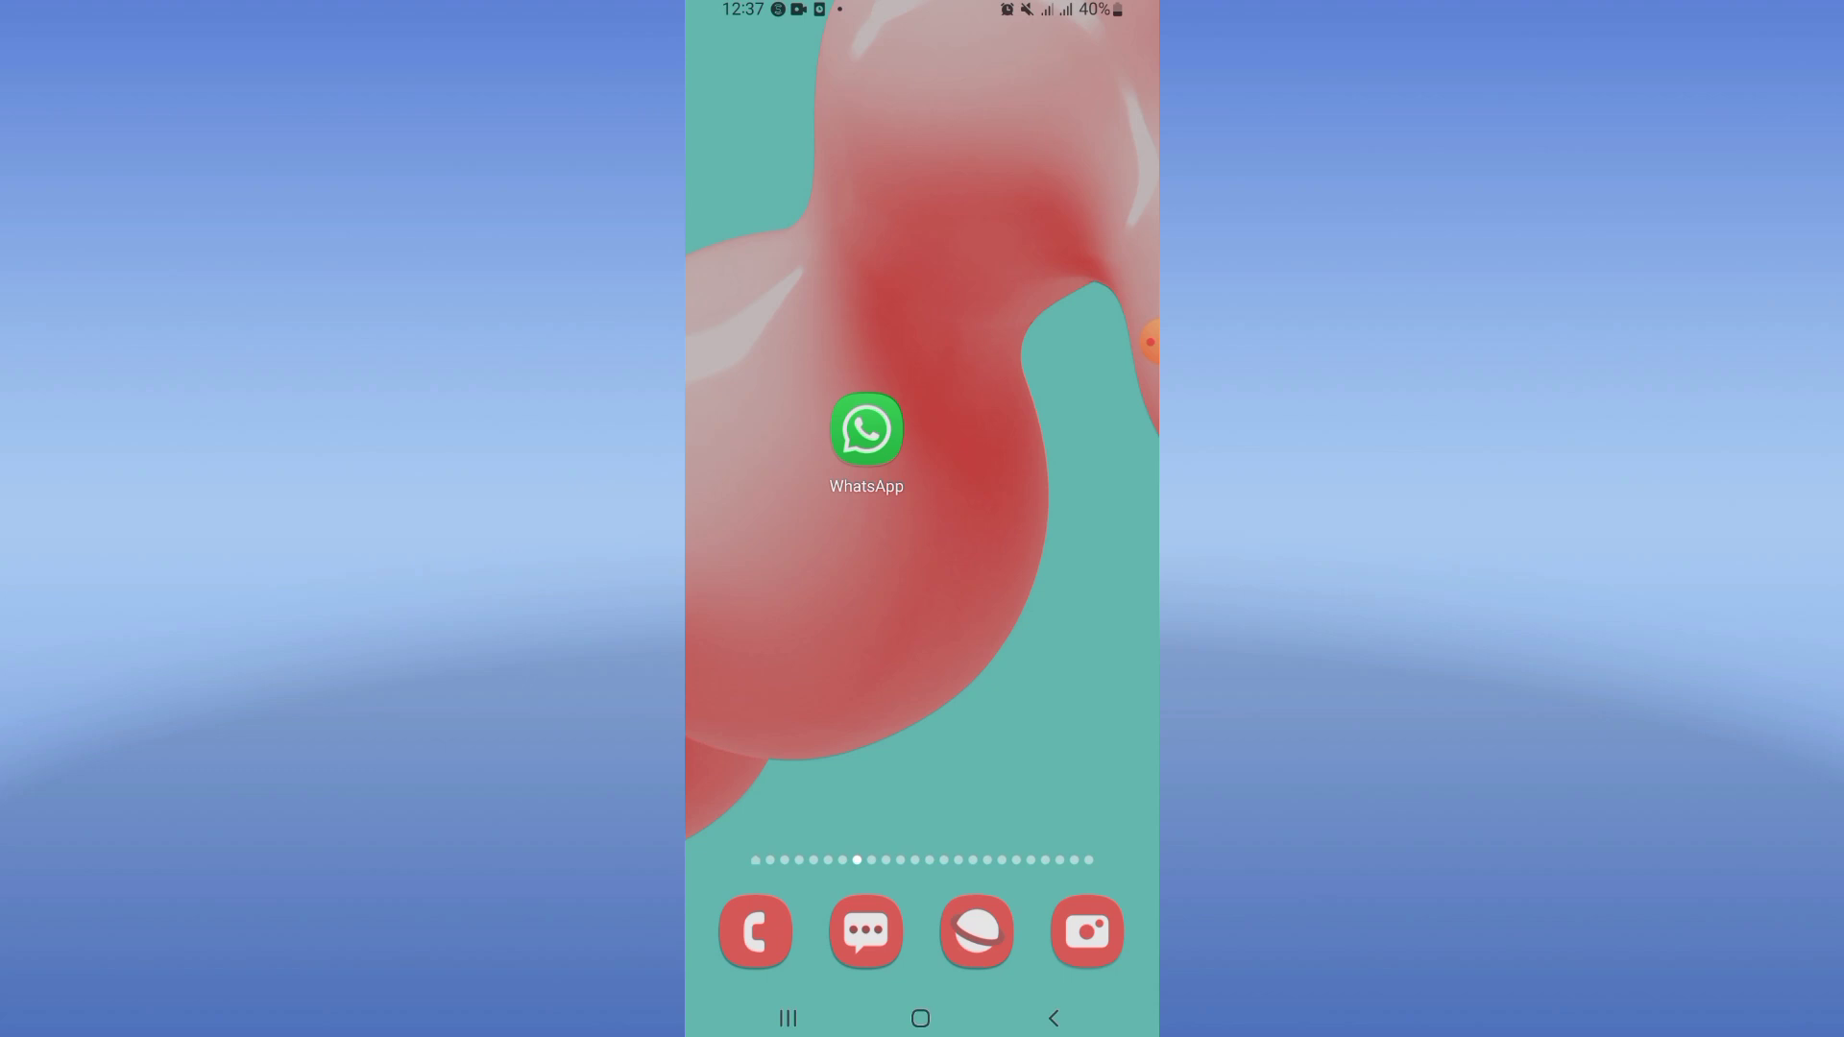
# Open WhatsApp's App info by searching 'whats' in the Settings Apps list.
pyautogui.moveTo(922, 720); pyautogui.dragTo(922, 288)
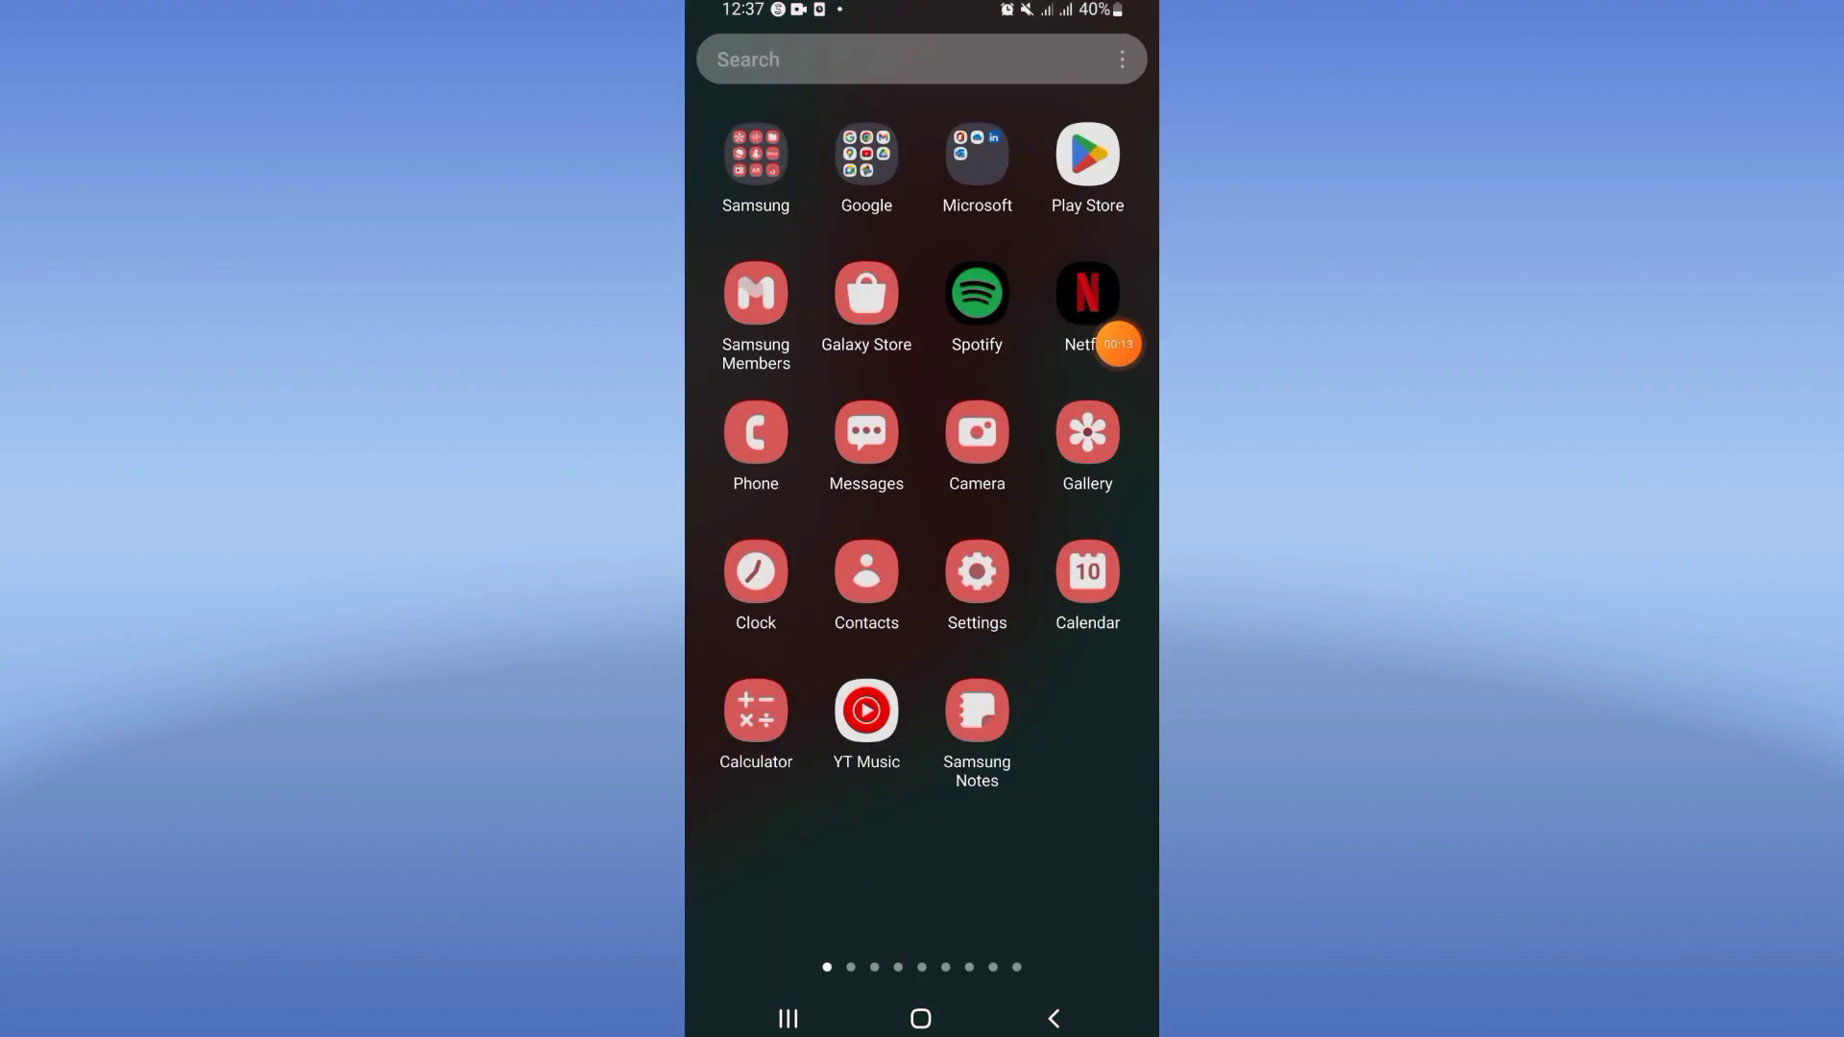
pyautogui.moveTo(1151, 342)
pyautogui.mouseDown()
pyautogui.moveTo(1021, 563)
pyautogui.moveTo(1132, 471)
pyautogui.mouseUp()
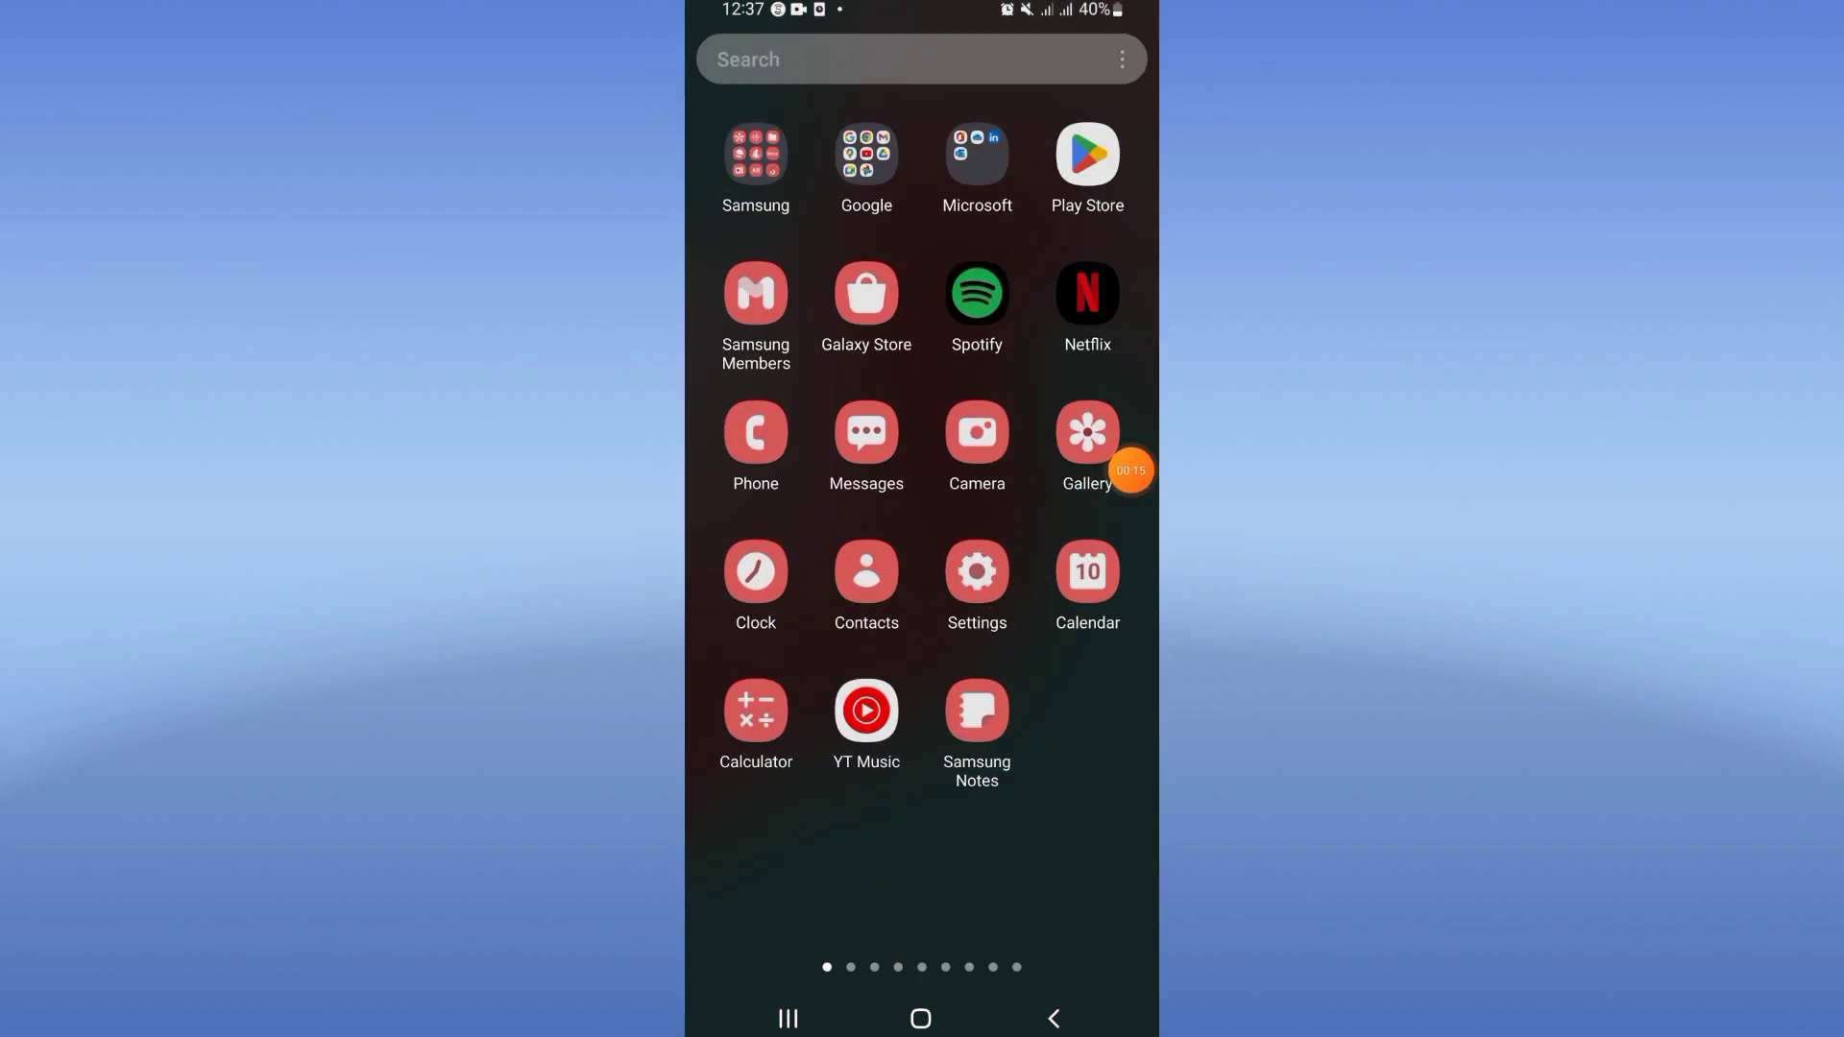
pyautogui.click(978, 573)
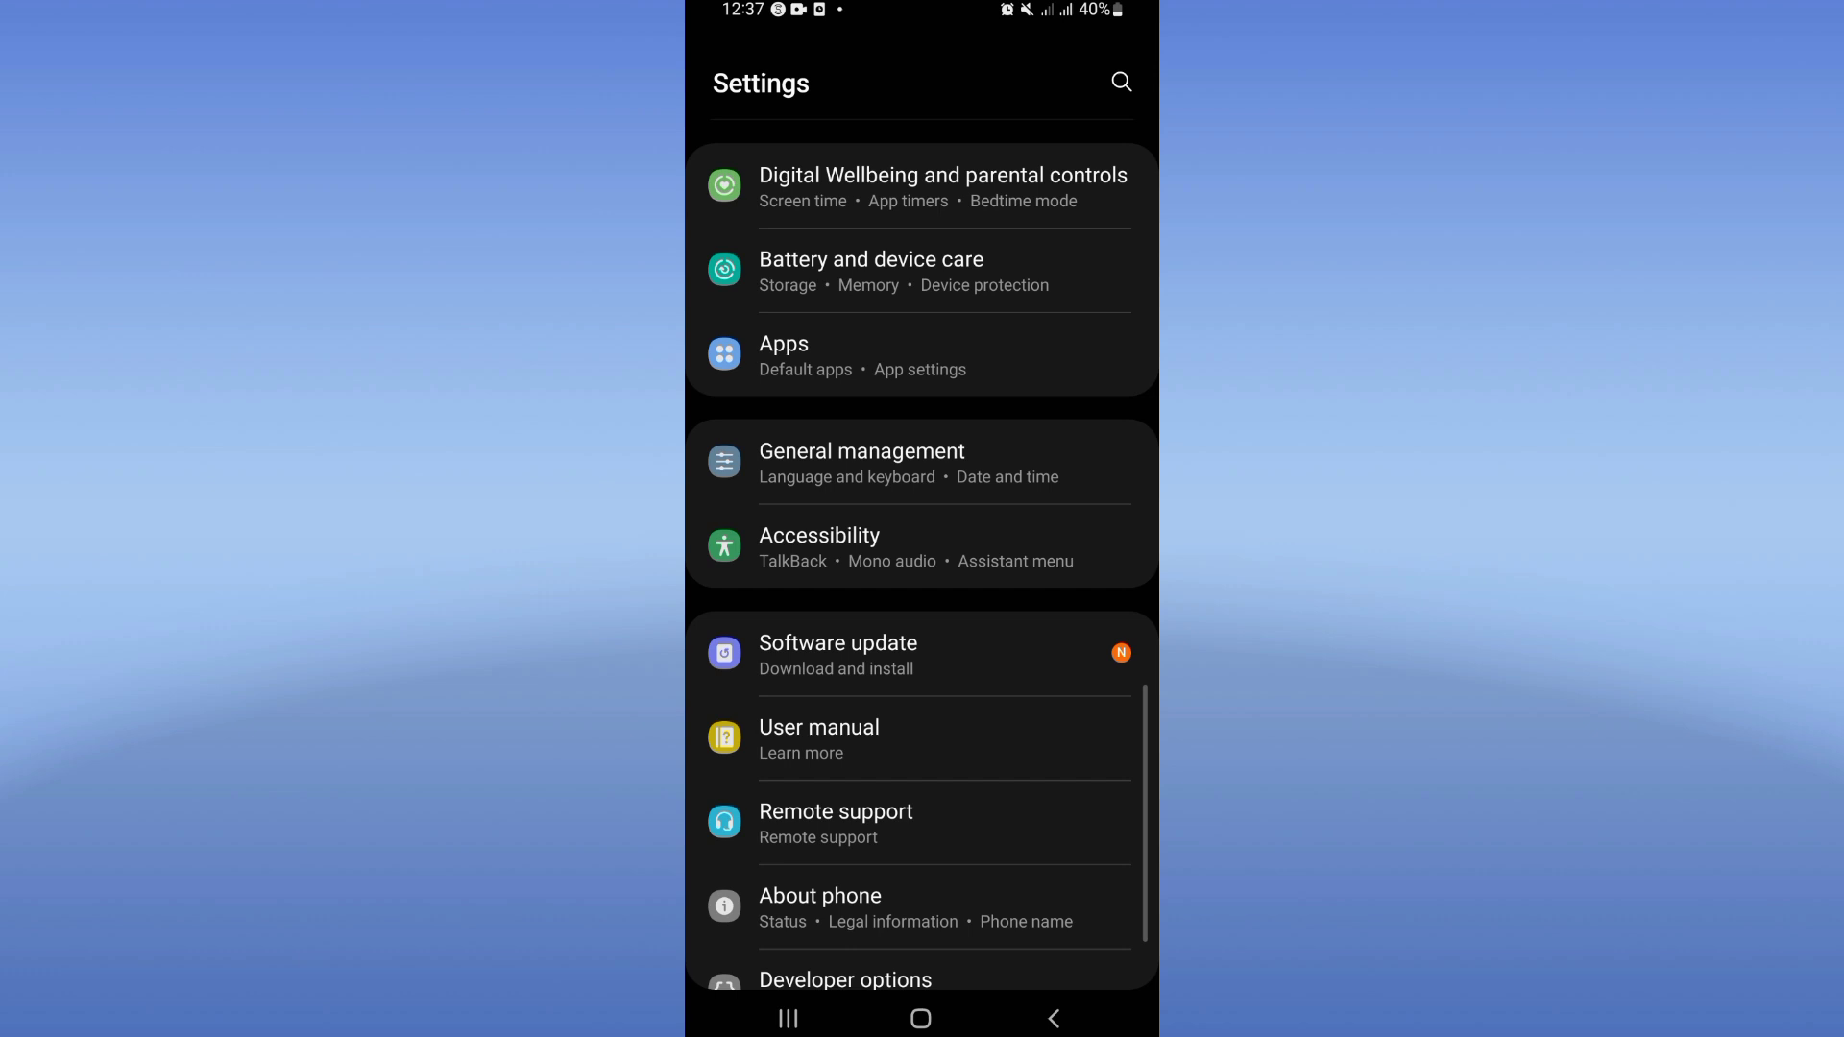
pyautogui.click(806, 347)
pyautogui.scroll(-1, 922, 576)
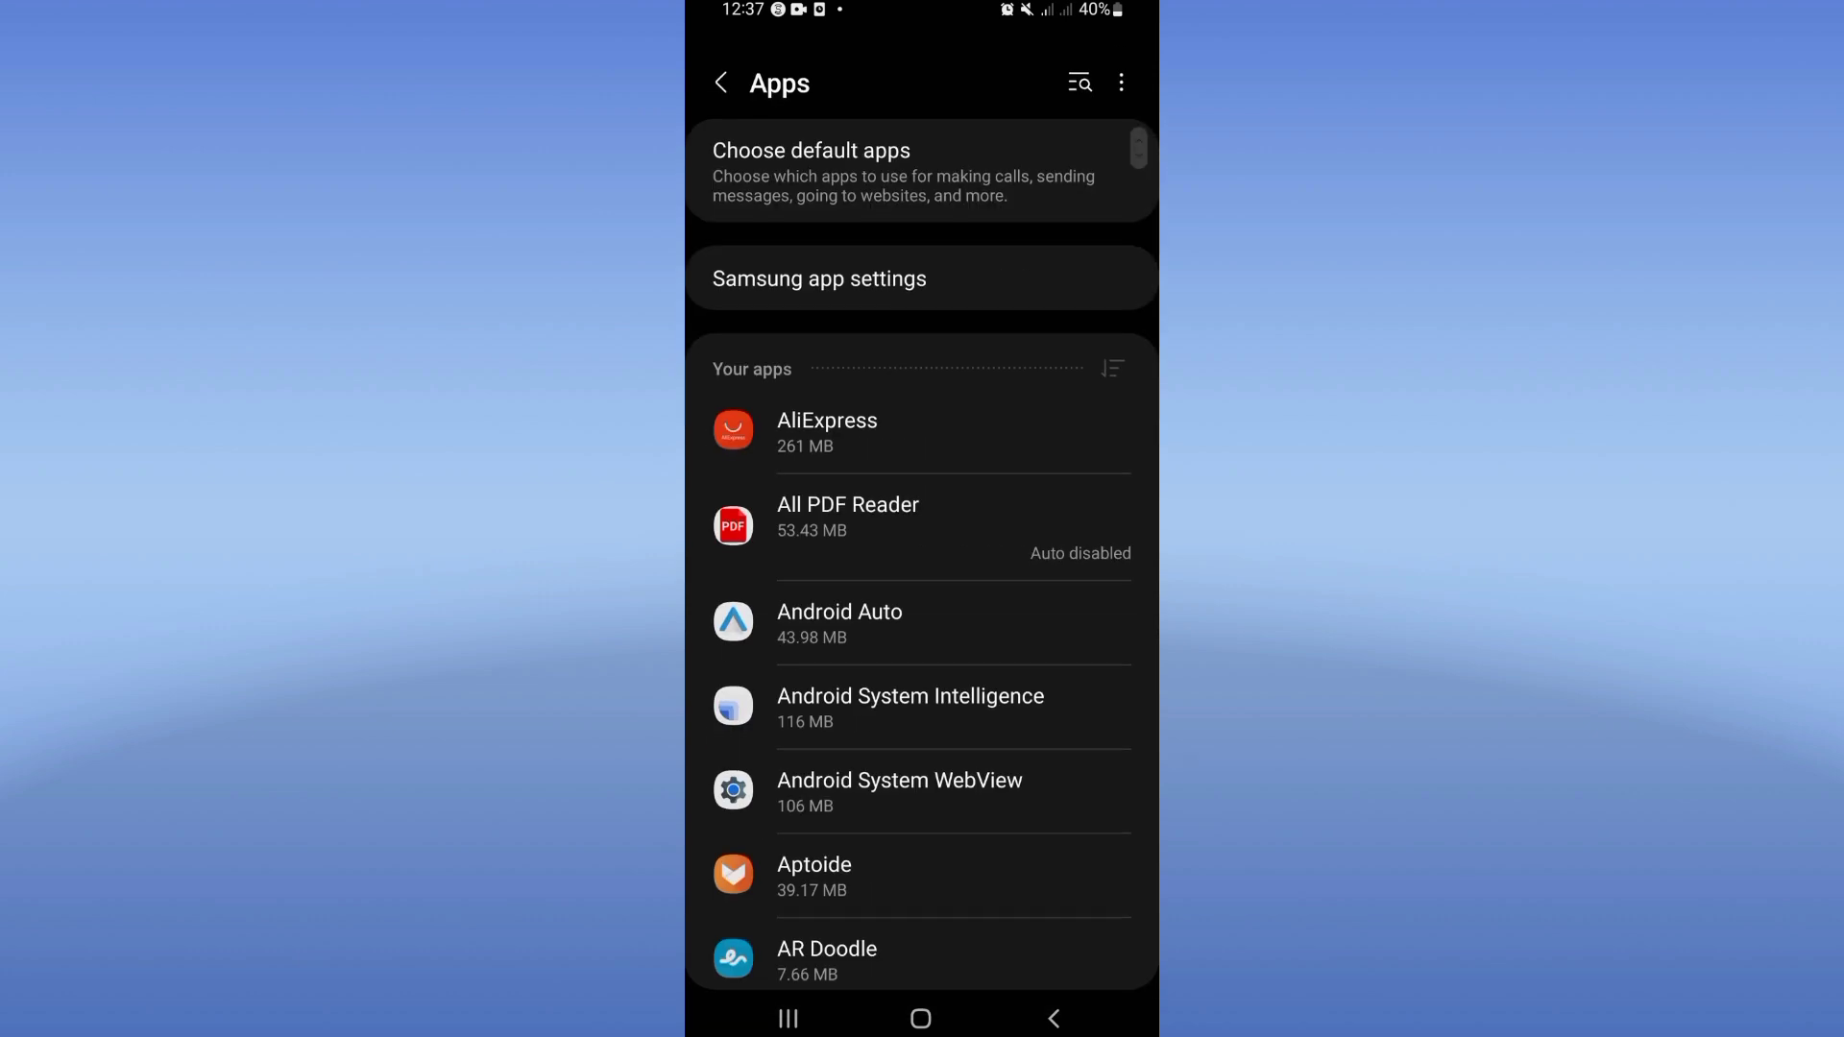
pyautogui.click(1079, 82)
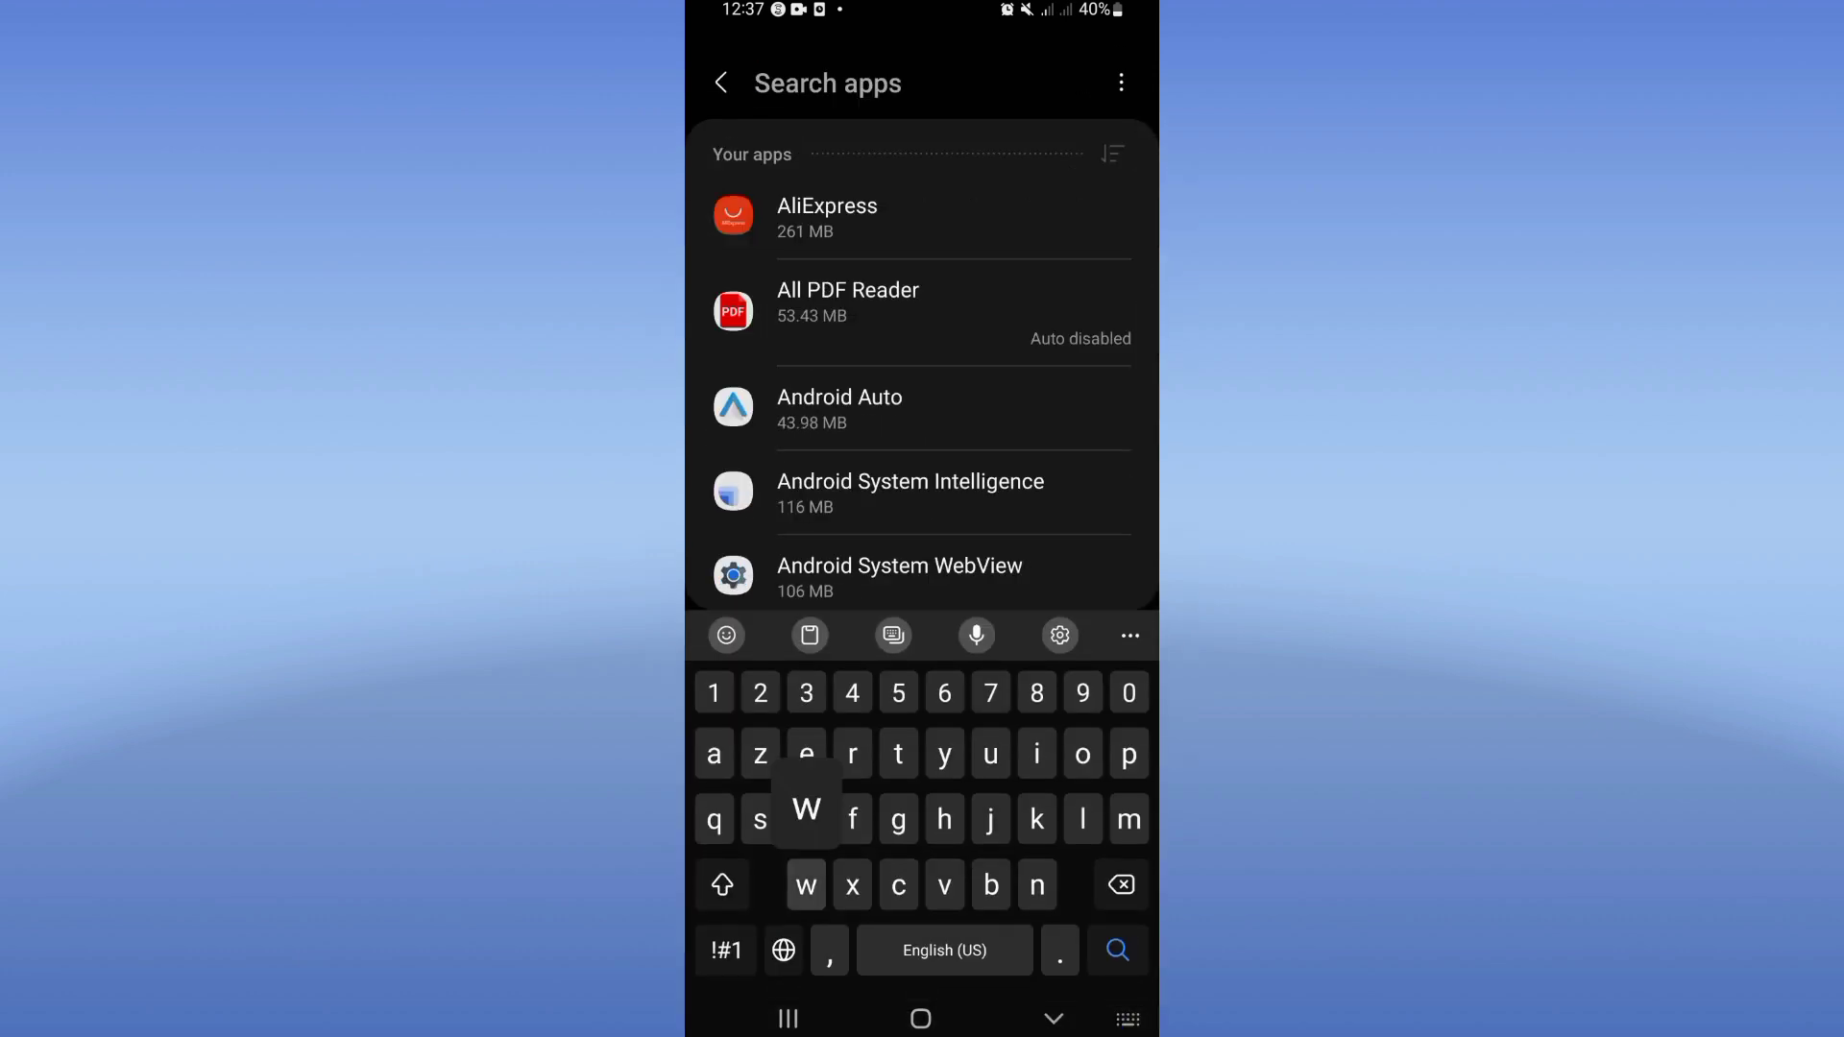
pyautogui.write('wh1ts')
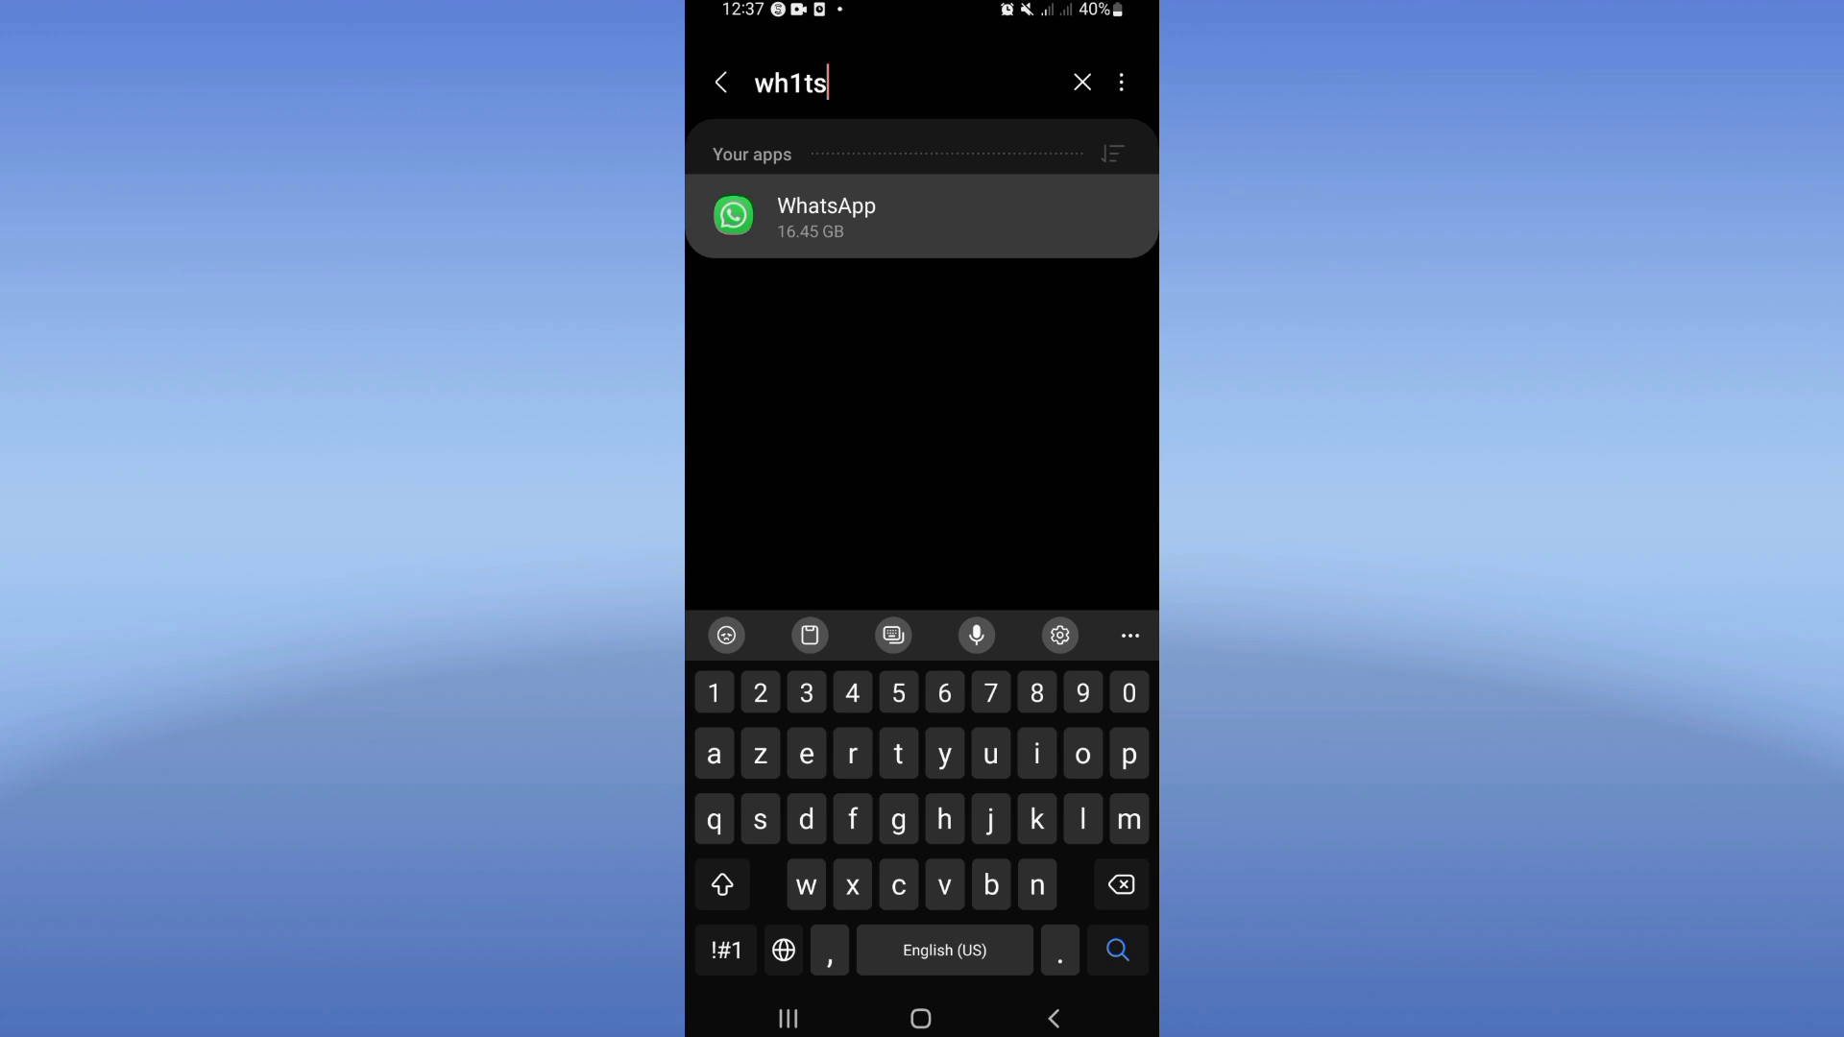
pyautogui.click(826, 217)
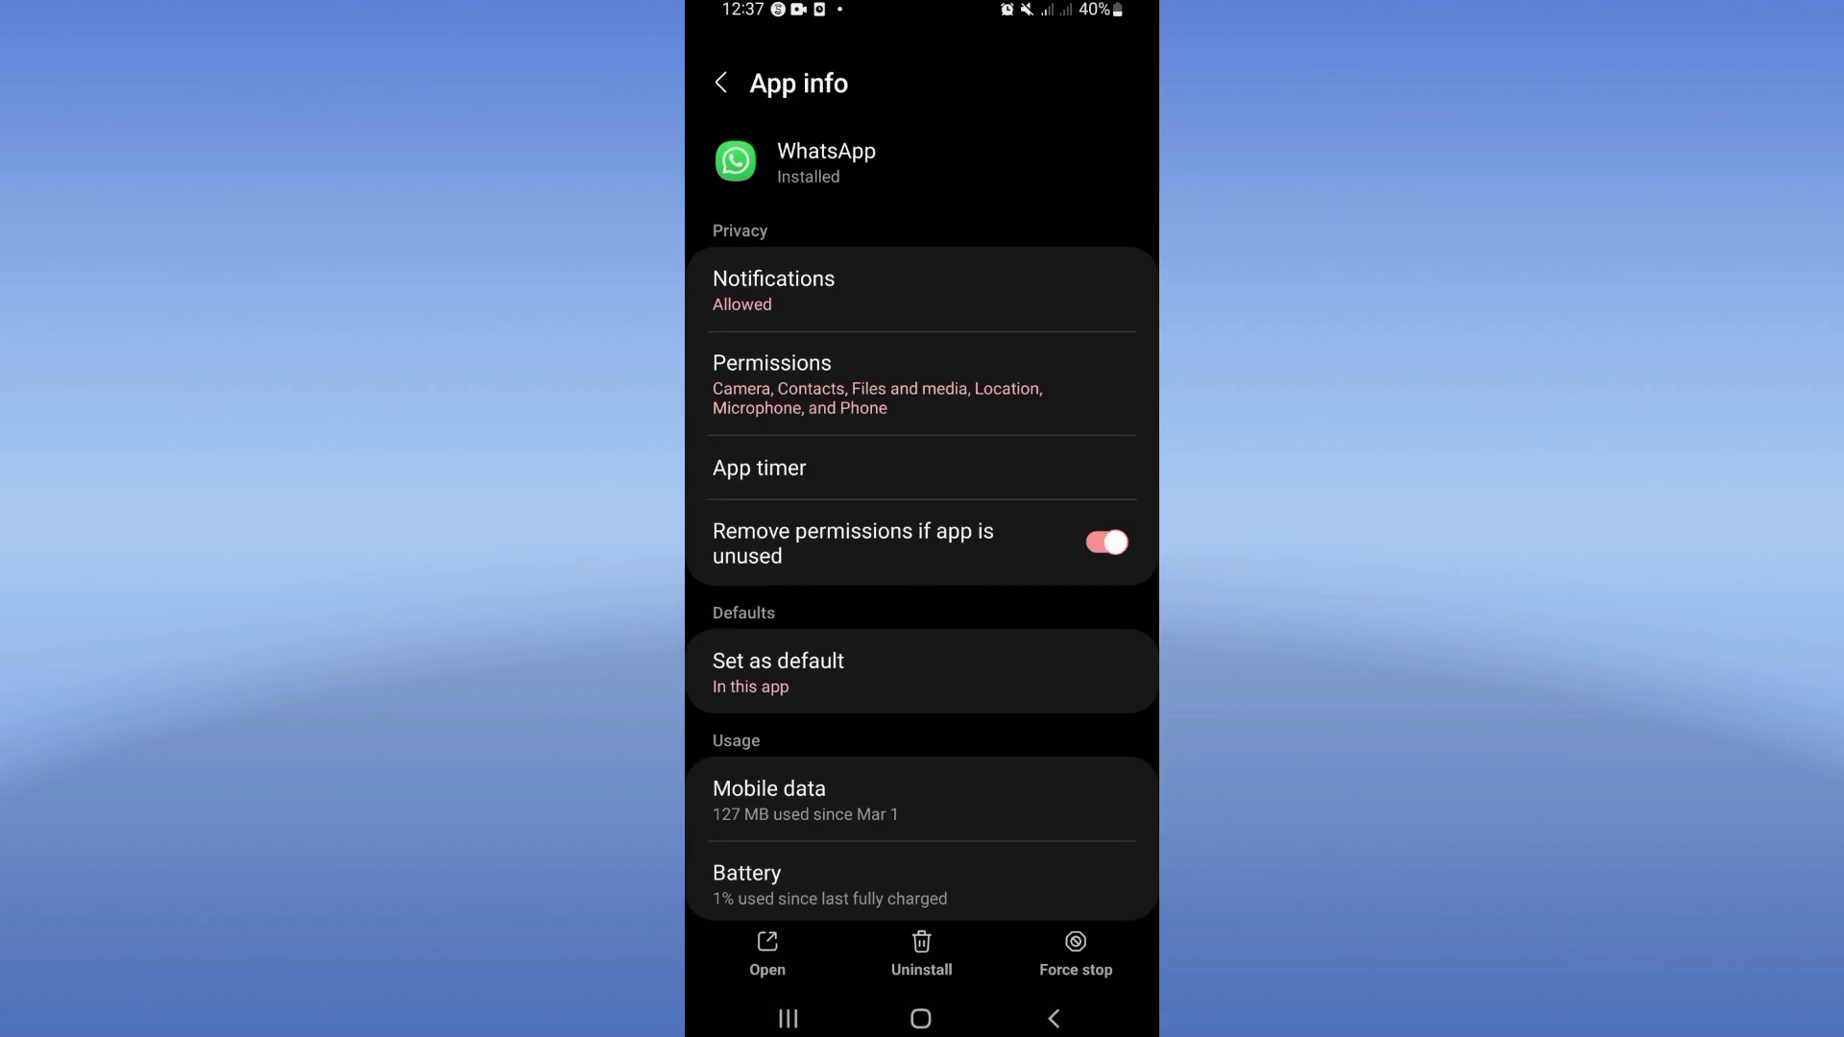
pyautogui.scroll(-3, 923, 577)
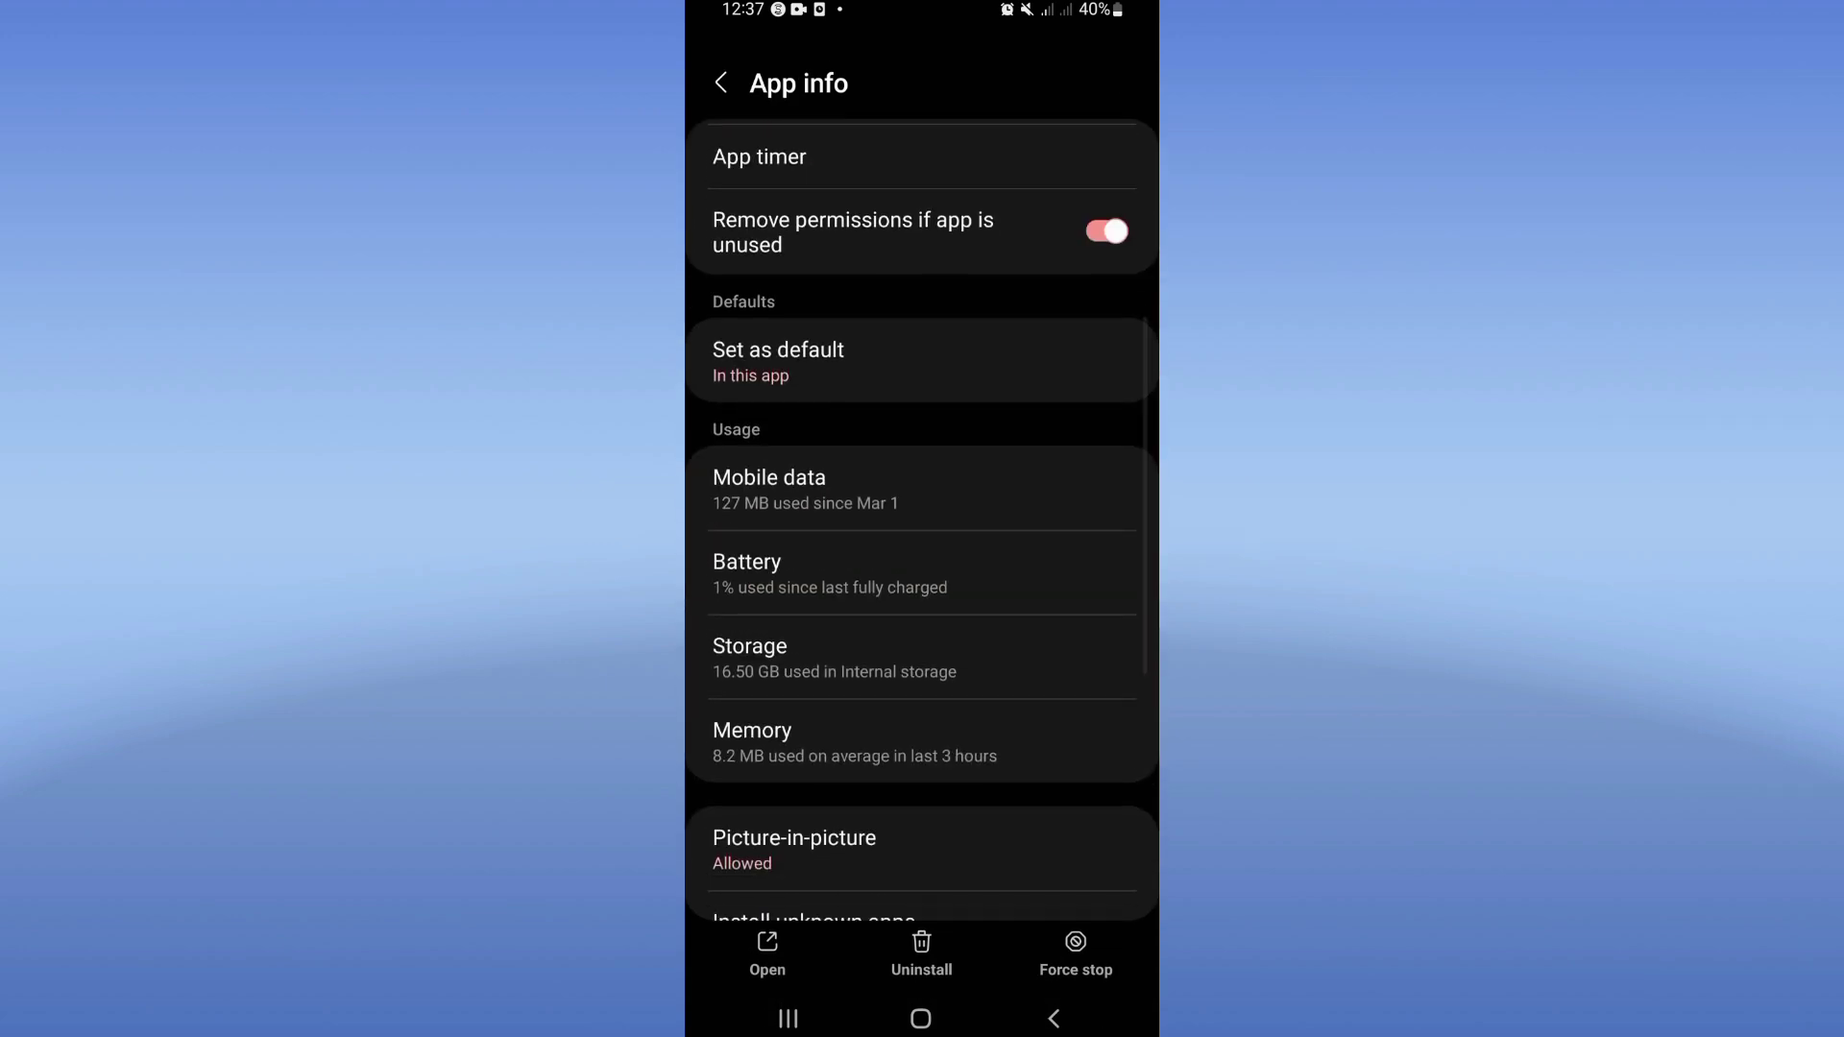
# Clear WhatsApp's cache from its Storage page.
pyautogui.click(777, 647)
pyautogui.click(1037, 955)
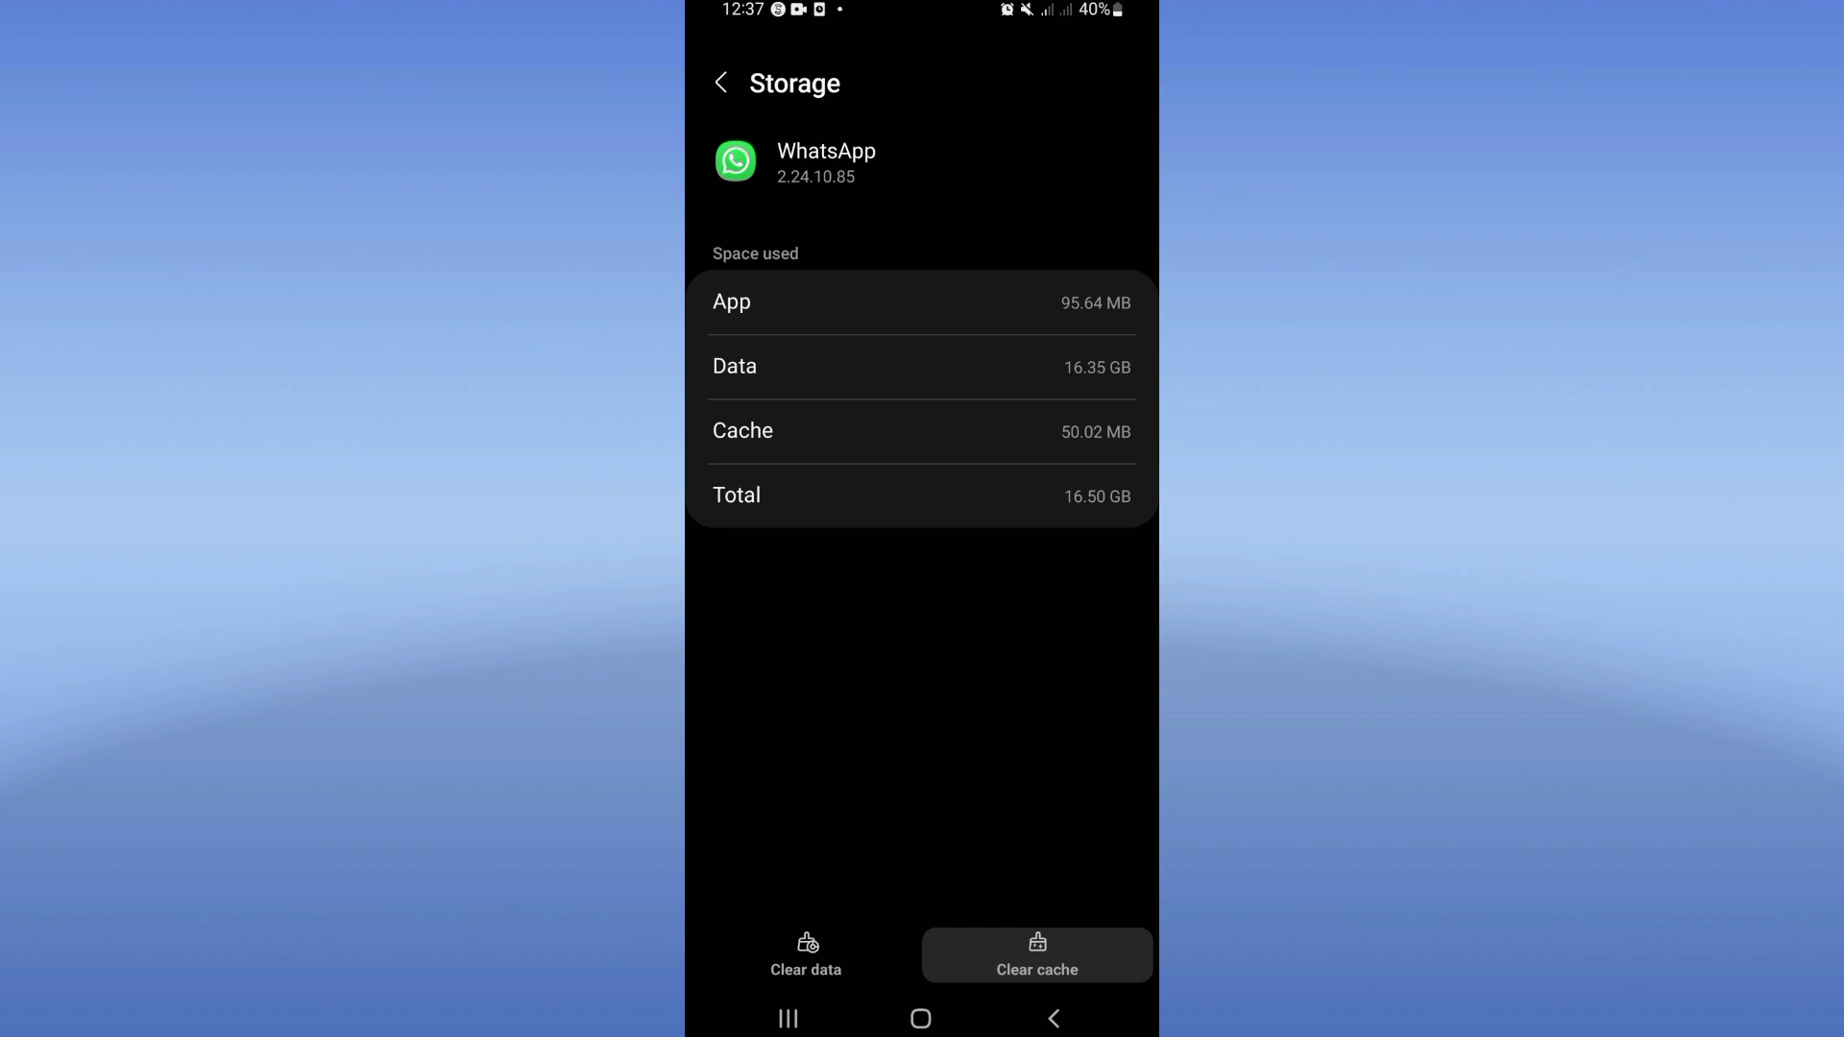
pyautogui.click(1052, 1019)
# Force stop WhatsApp with OK confirmation and return to the home screen.
pyautogui.click(1075, 955)
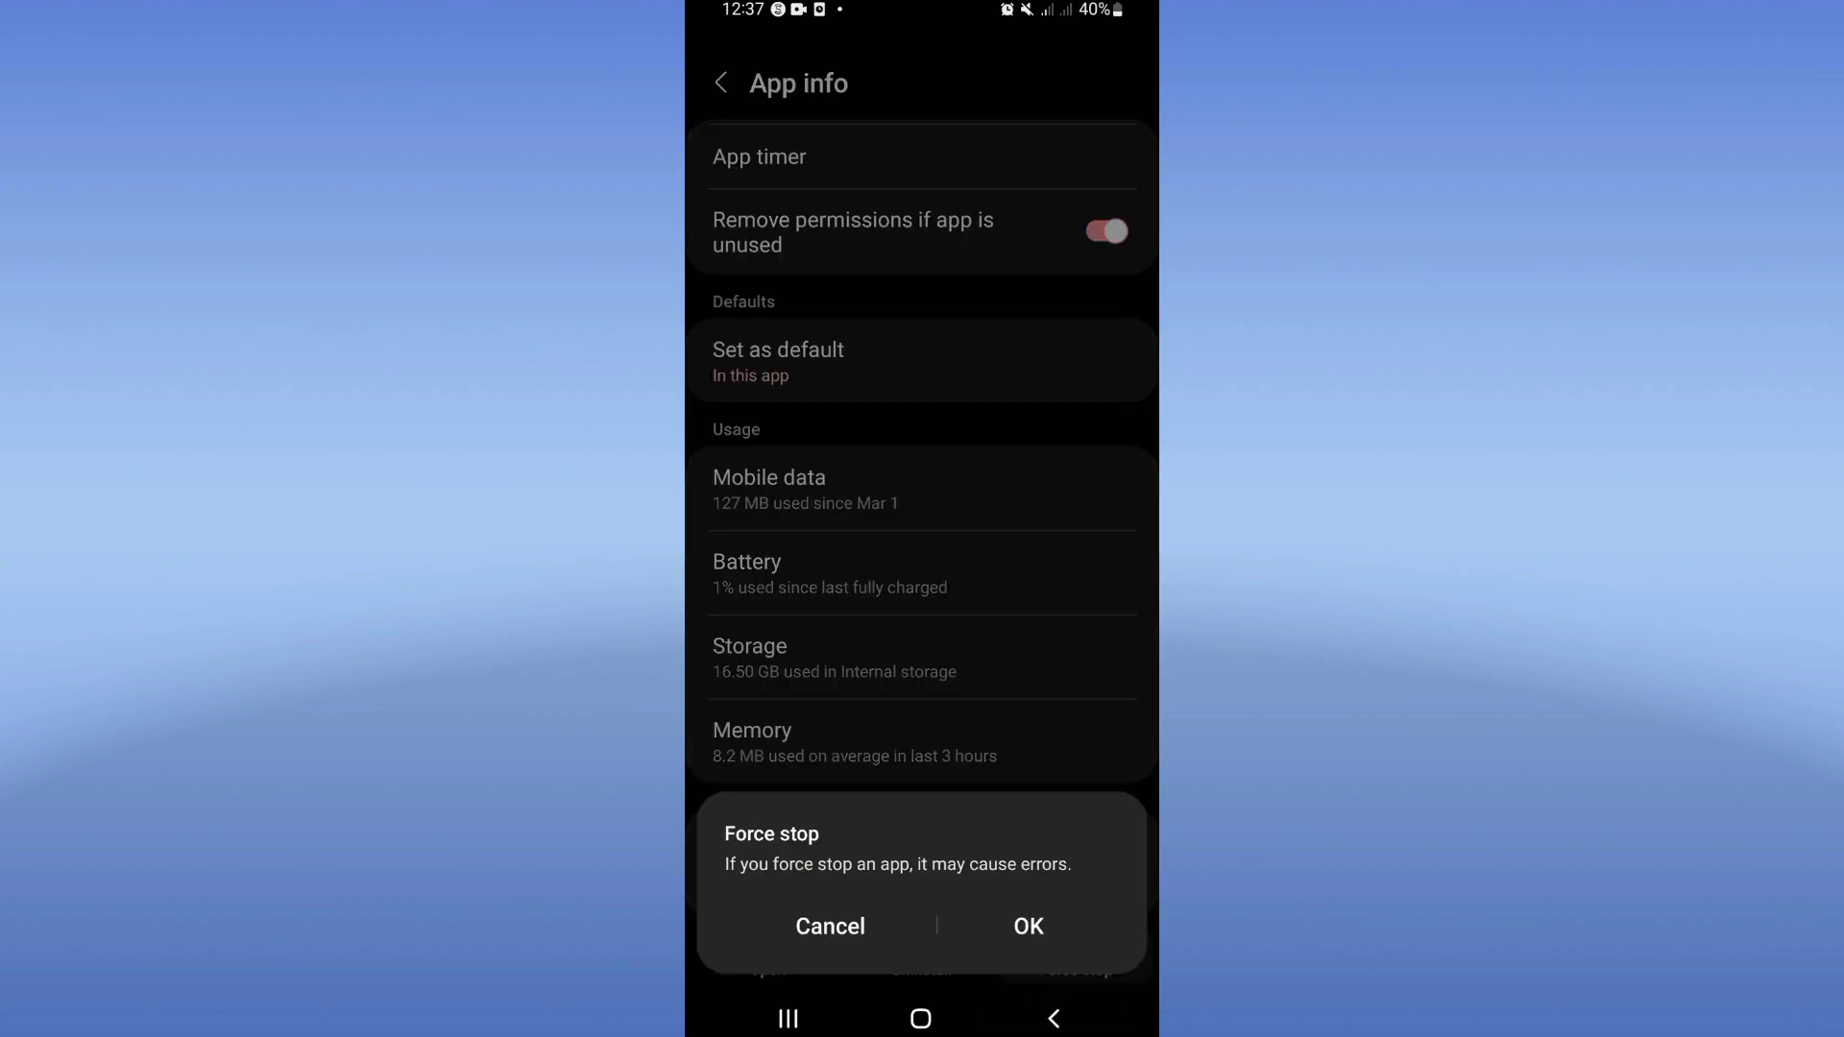
pyautogui.click(1030, 924)
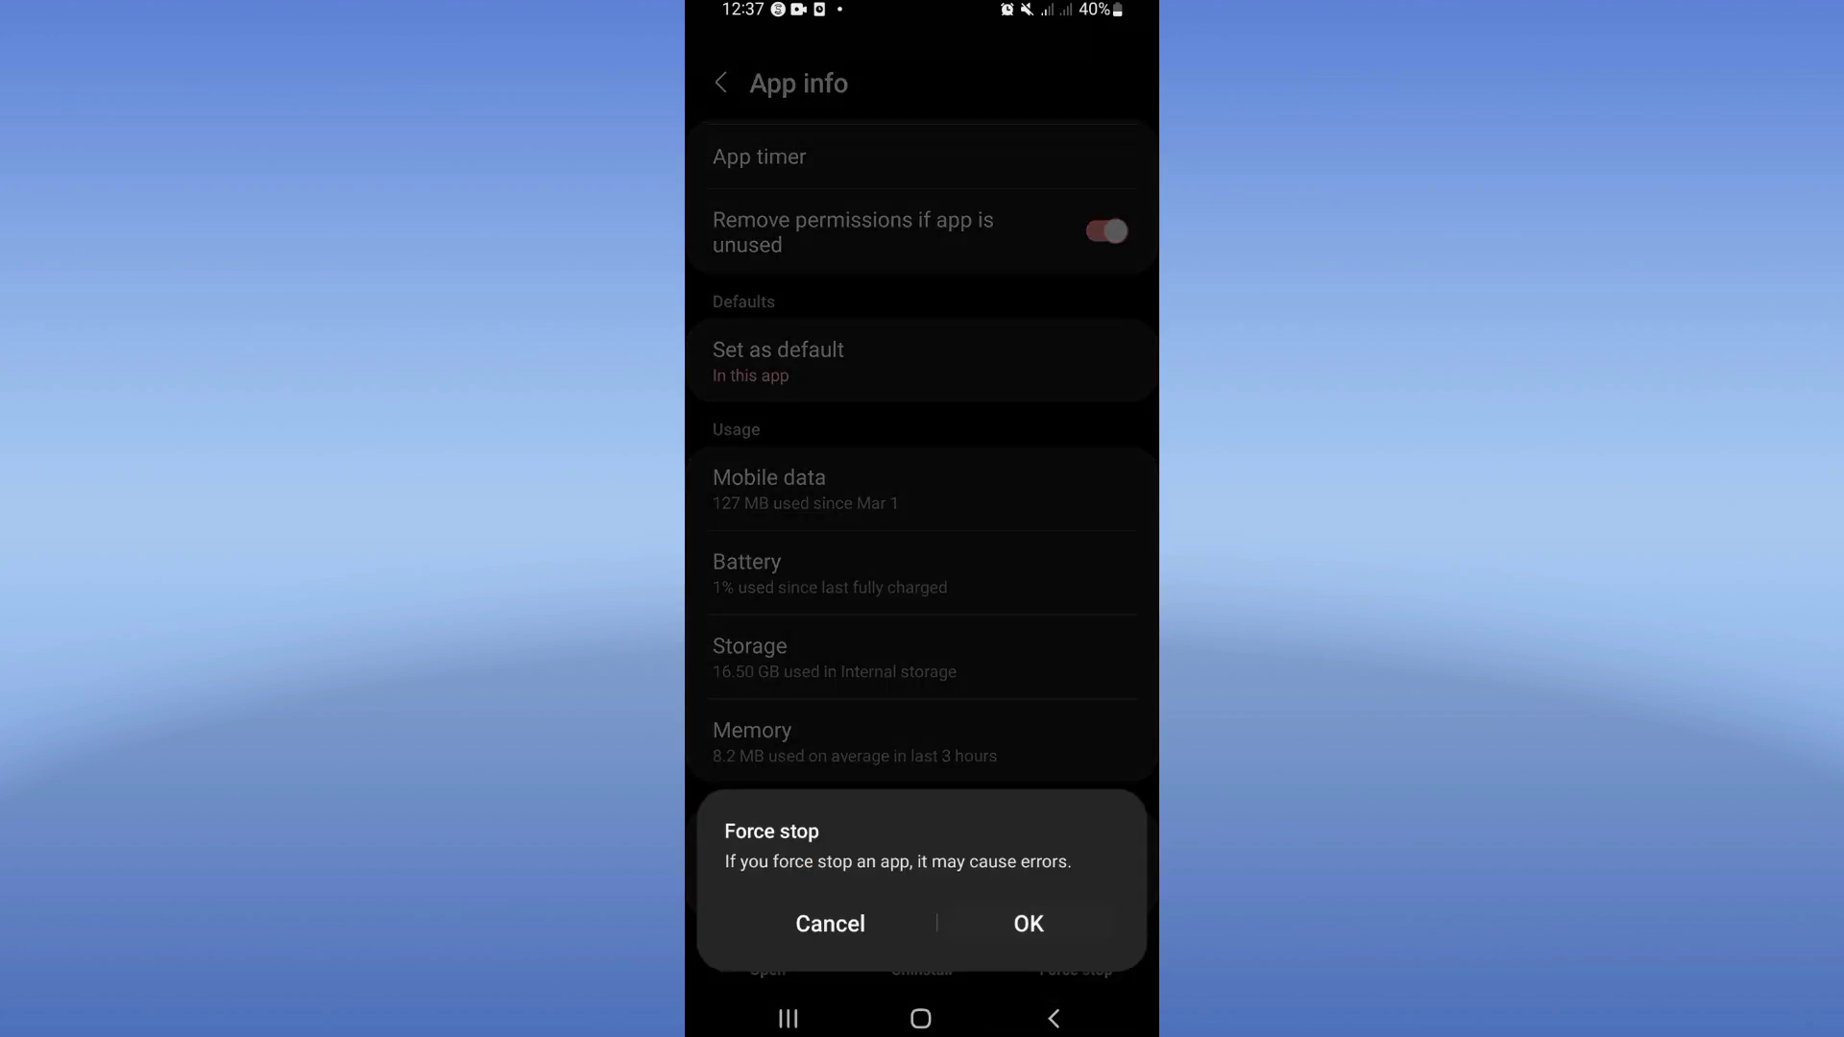
pyautogui.click(920, 1019)
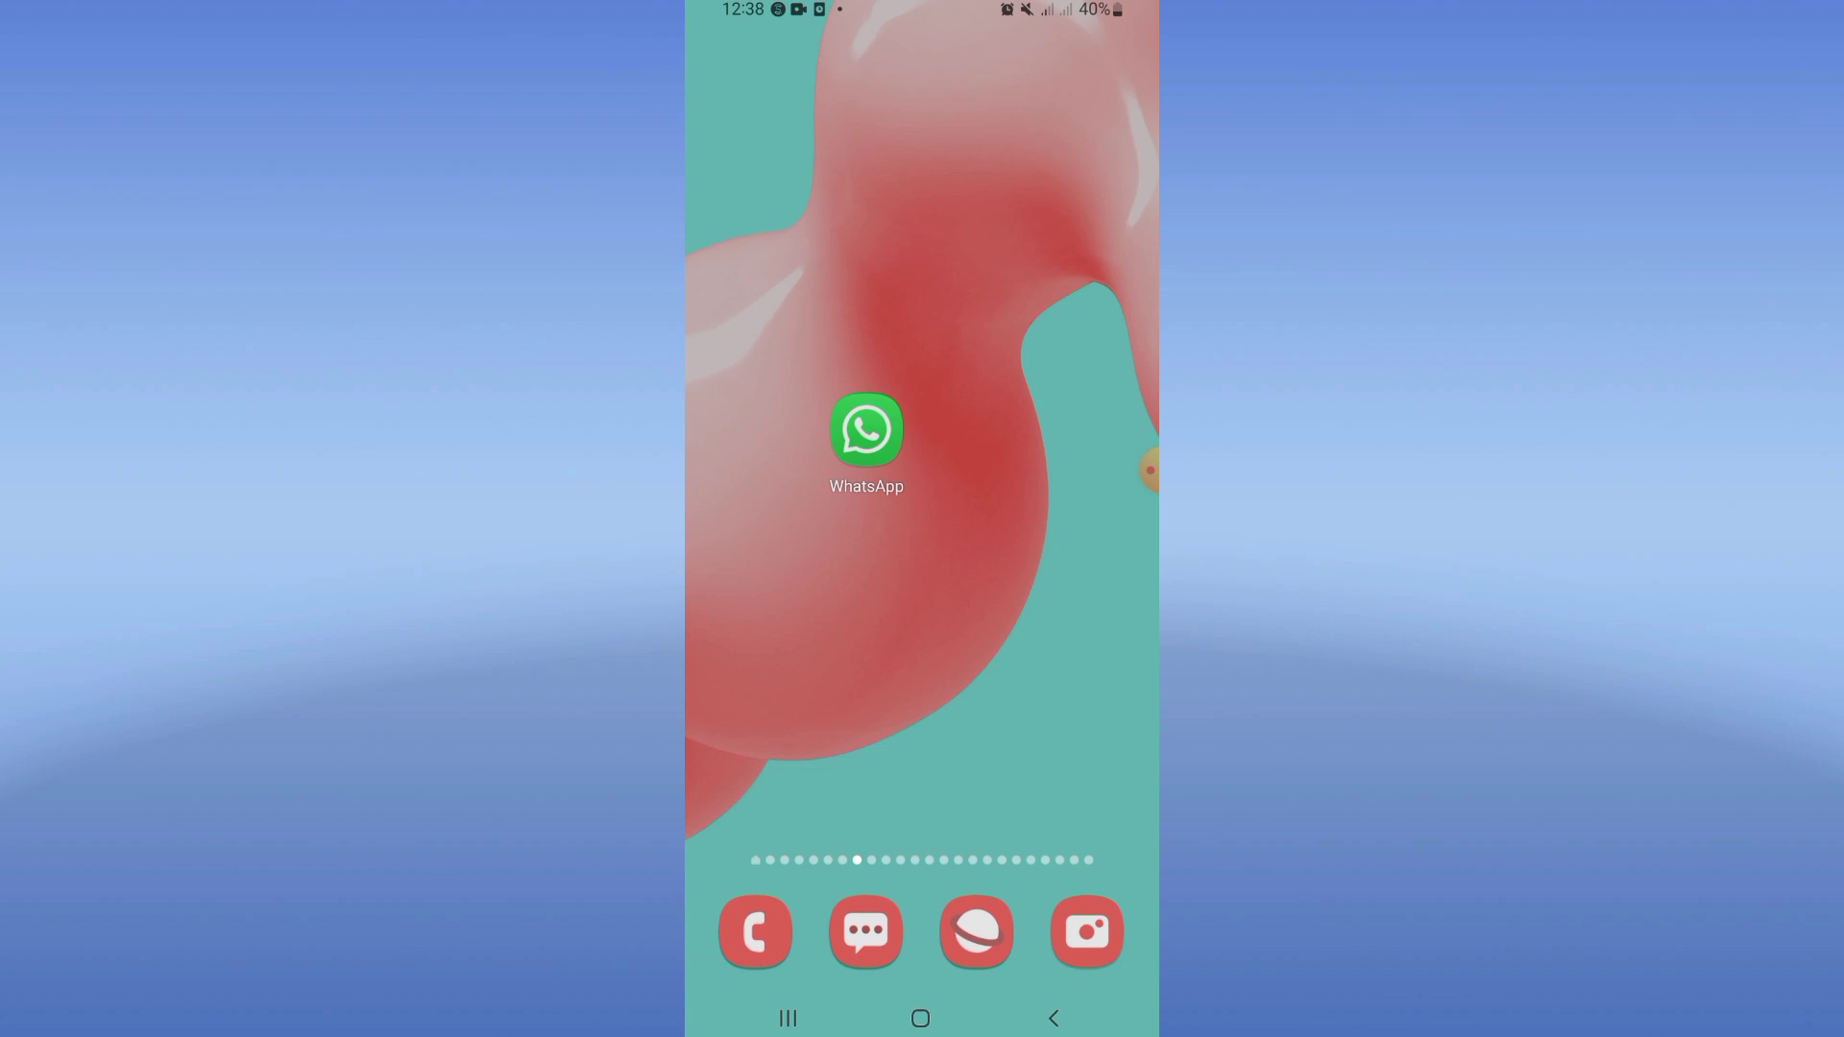
pyautogui.moveTo(922, 720); pyautogui.dragTo(922, 289)
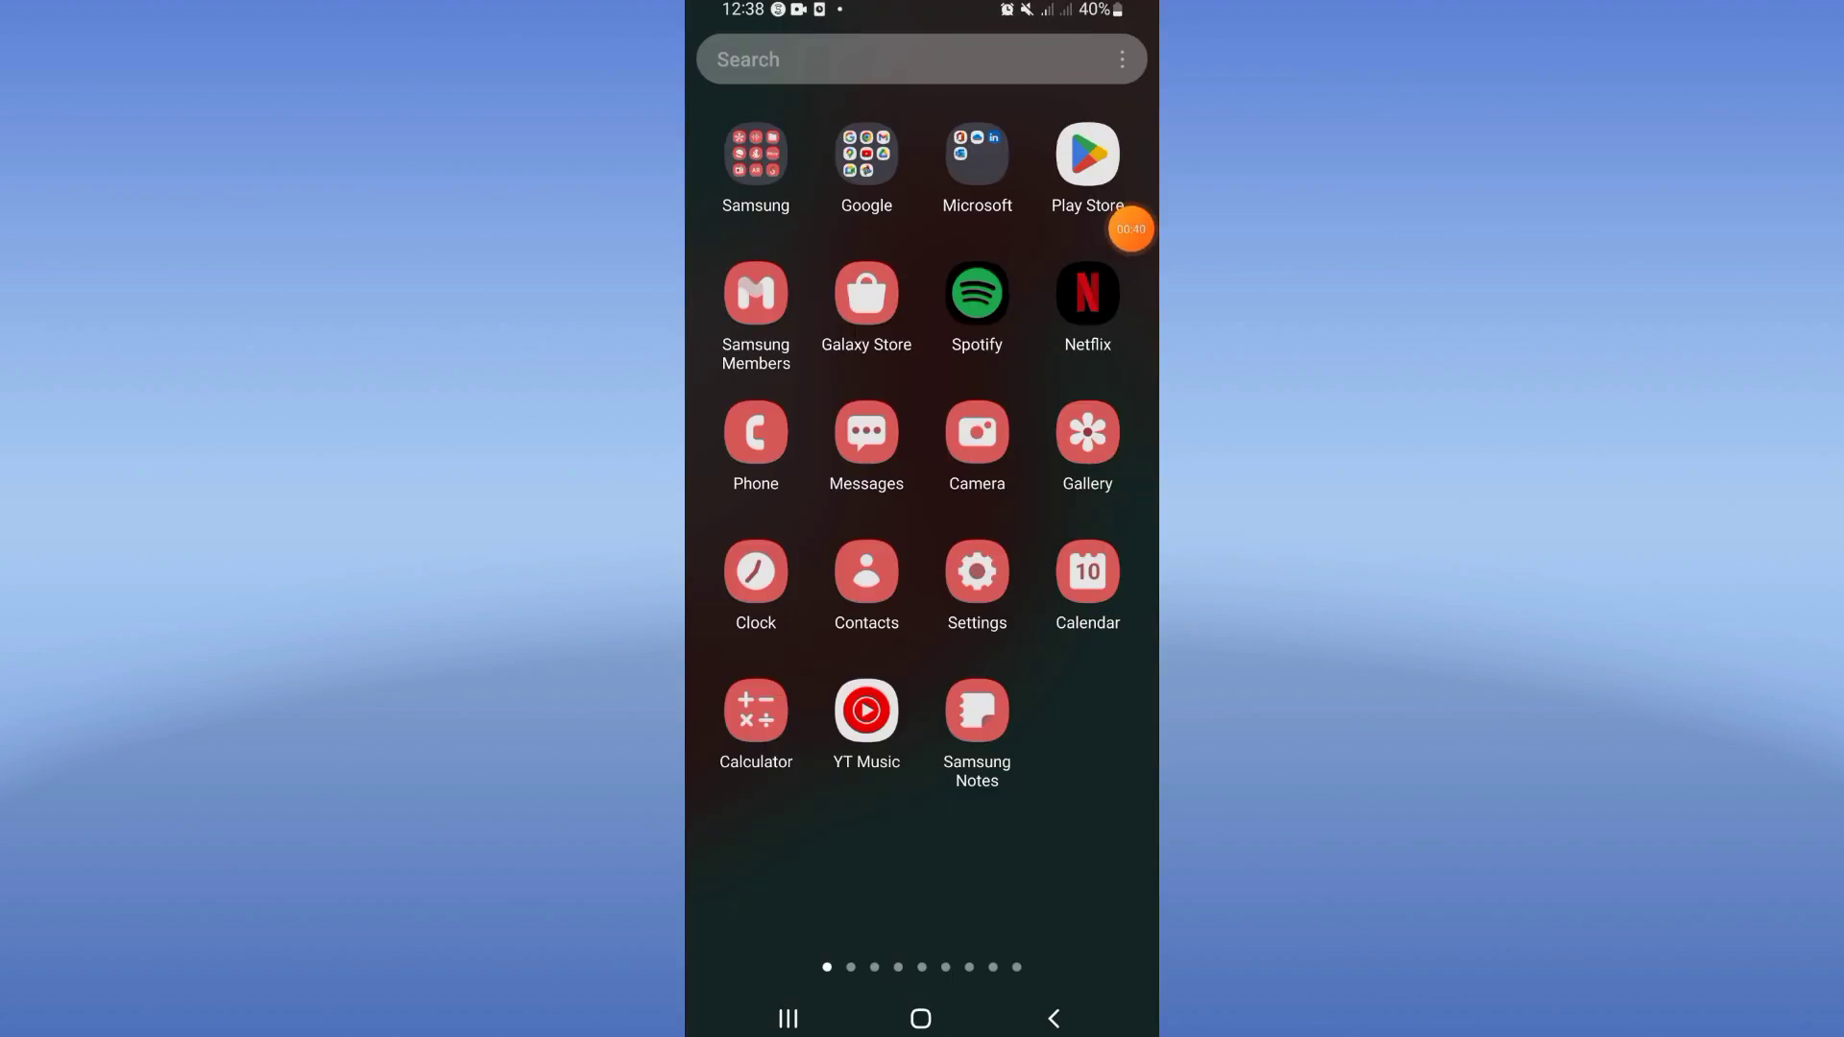
pyautogui.click(919, 1018)
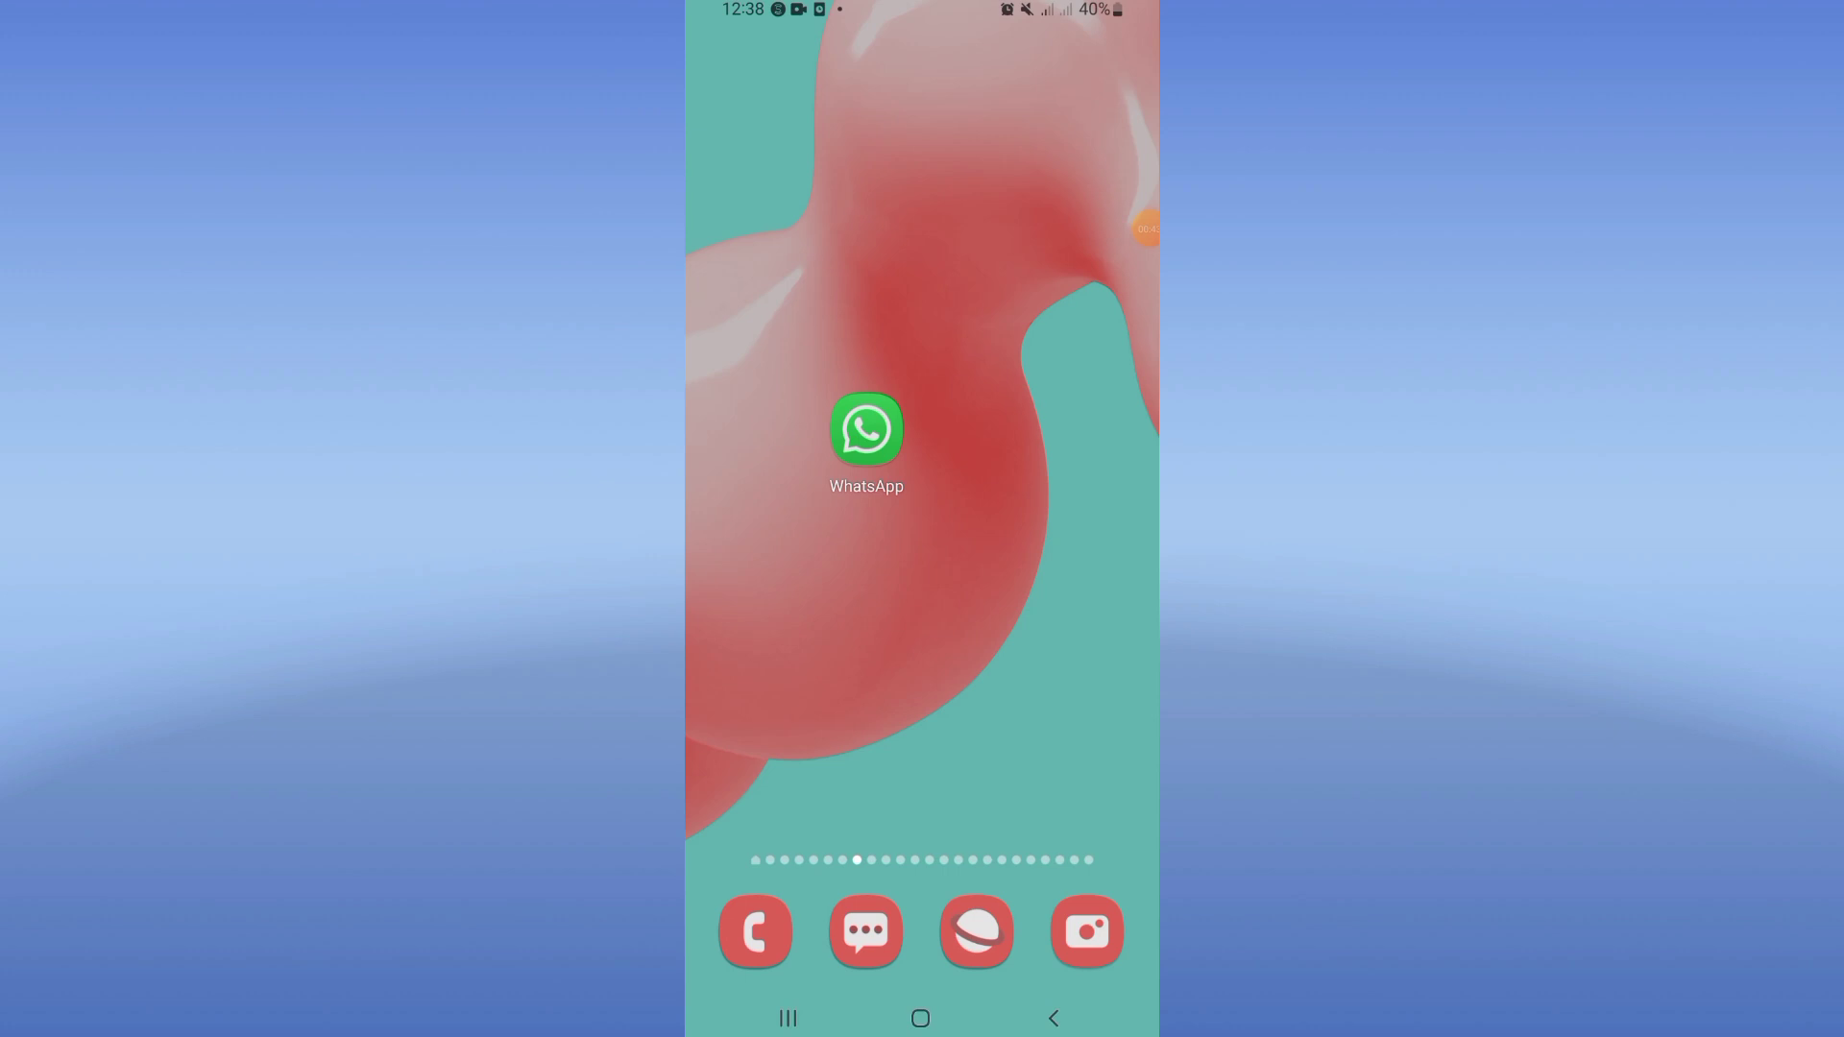
pyautogui.press('XF86PowerOff')
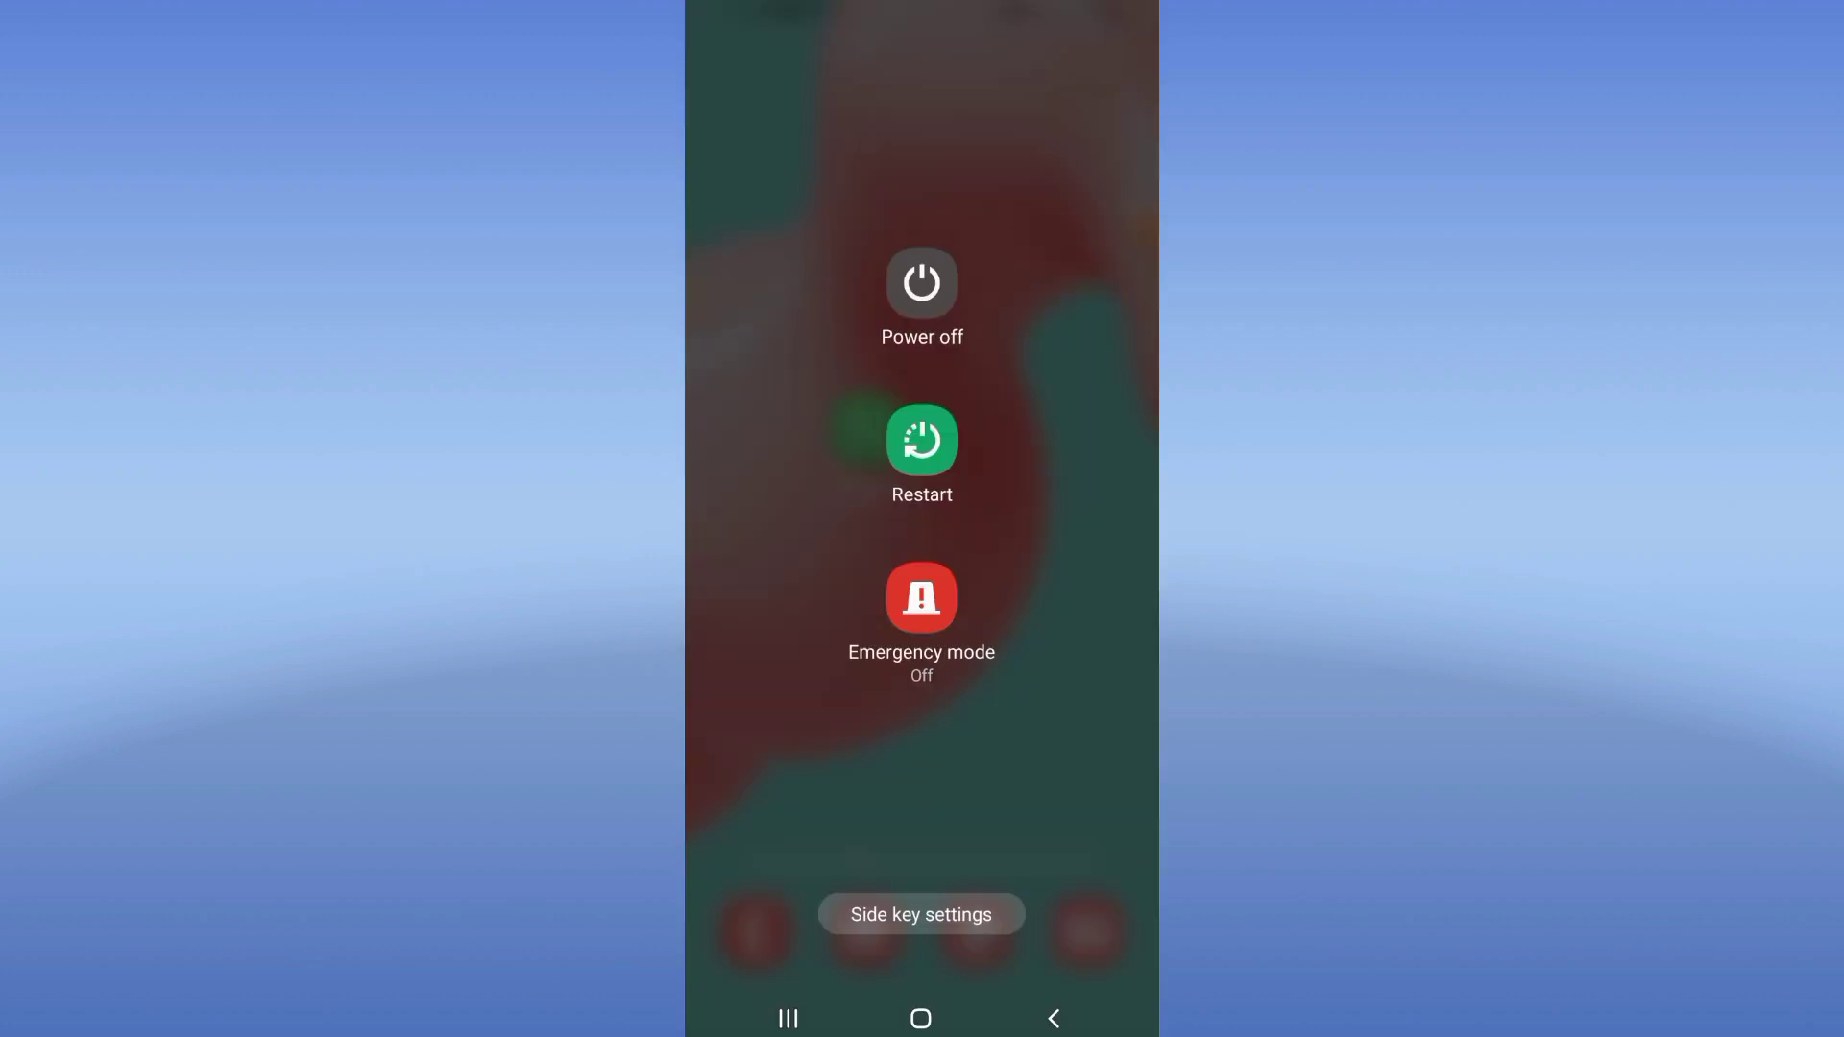
pyautogui.press('Escape')
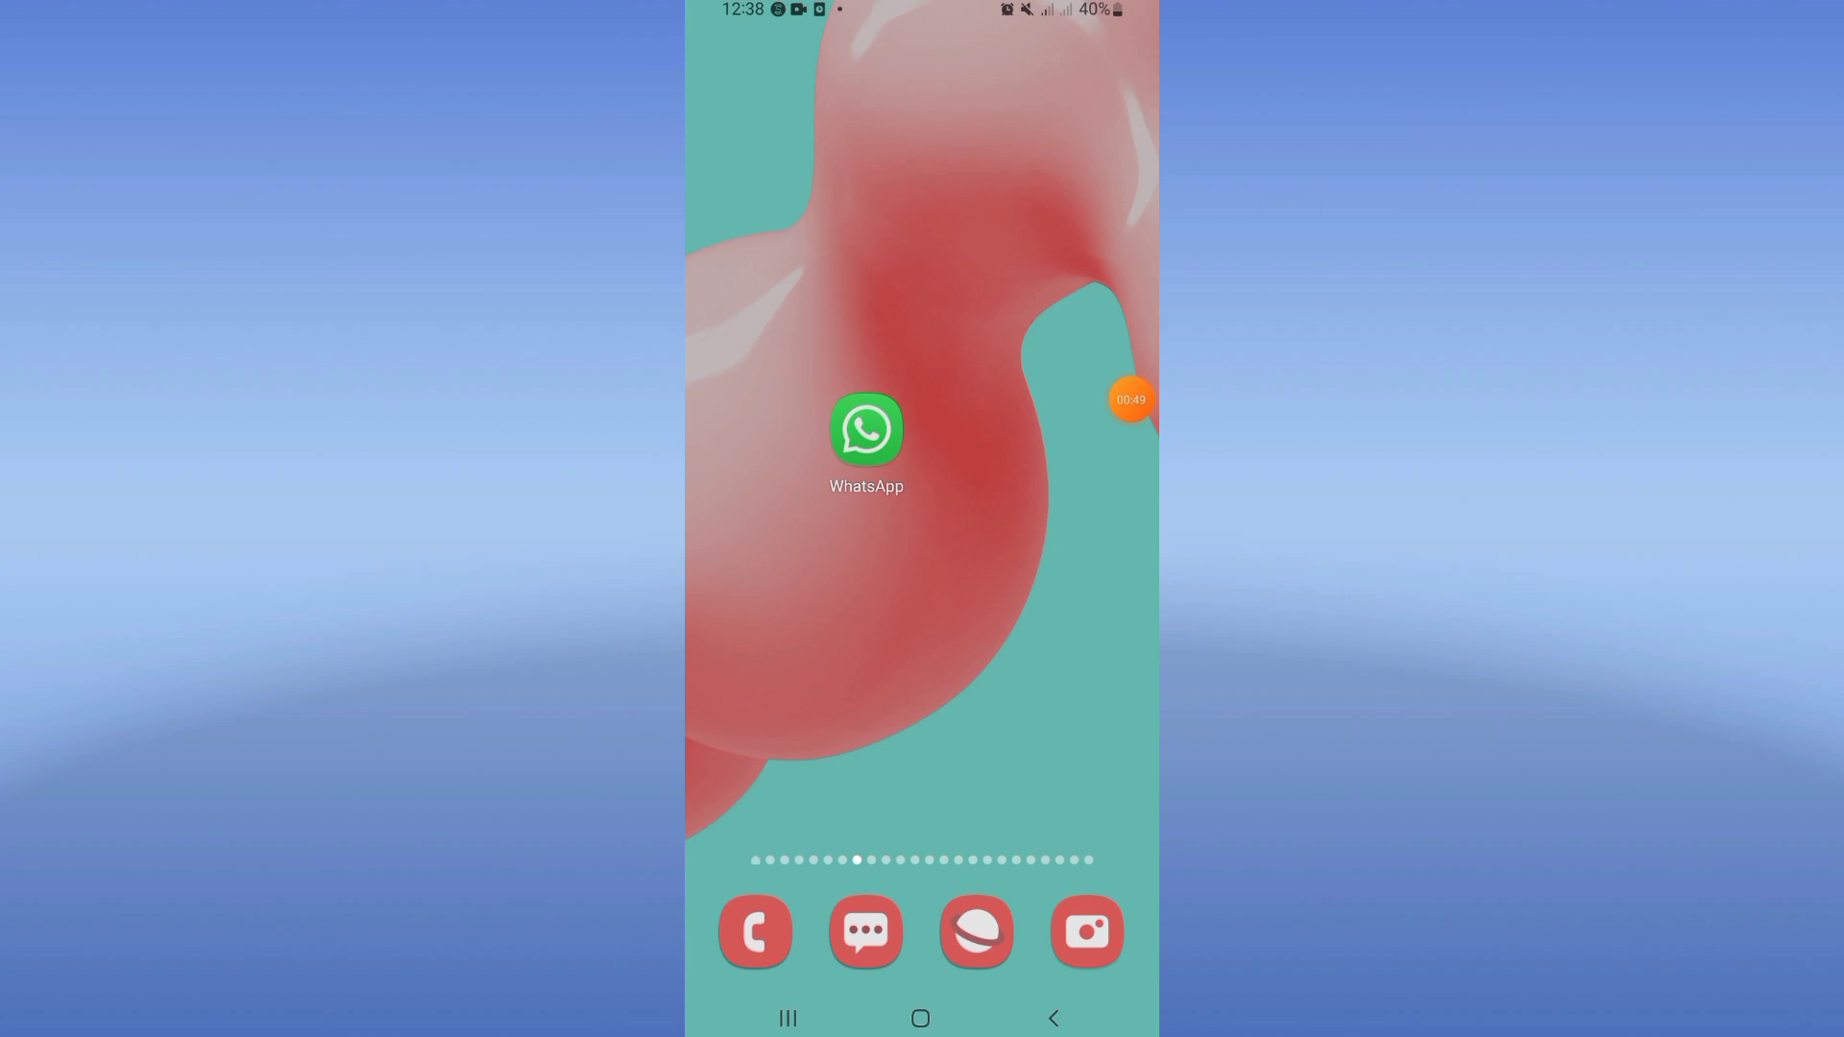